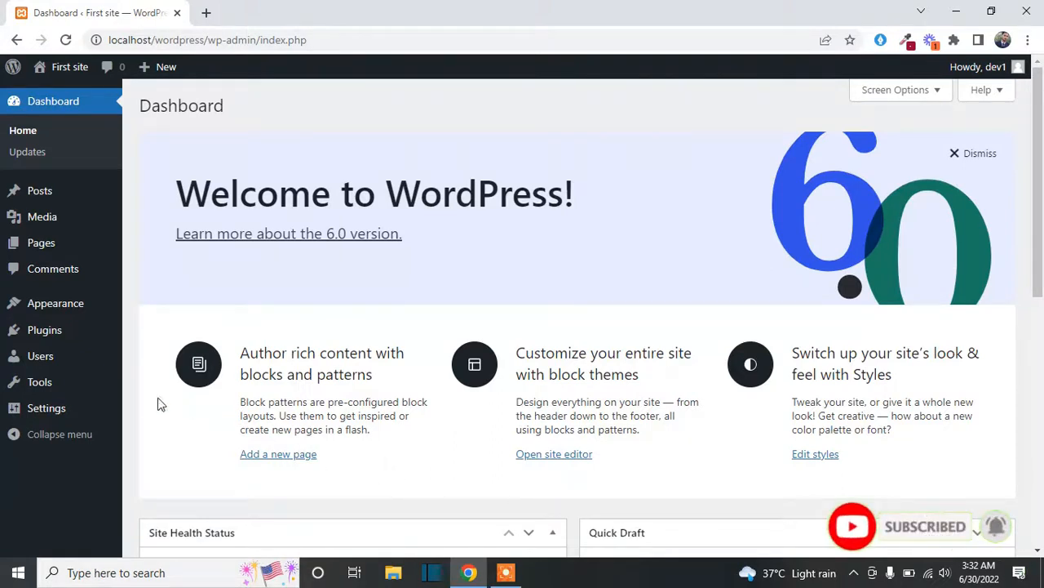
Activate the installed Astra theme for the site.
{"action": "mouse_move", "coordinate": [57, 338]}
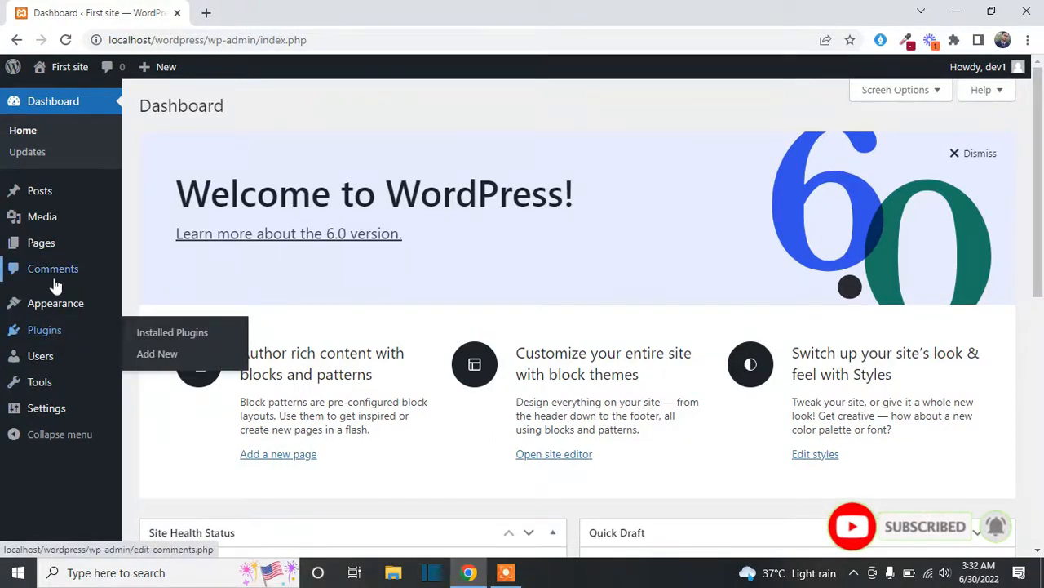
{"action": "mouse_move", "coordinate": [21, 305]}
{"action": "left_click", "coordinate": [135, 308]}
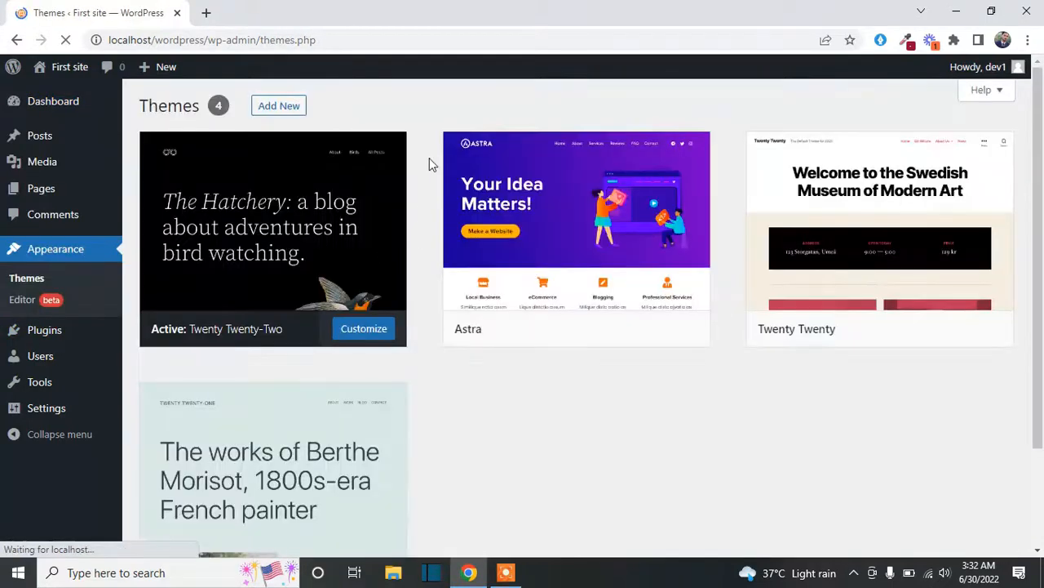
{"action": "mouse_move", "coordinate": [550, 280]}
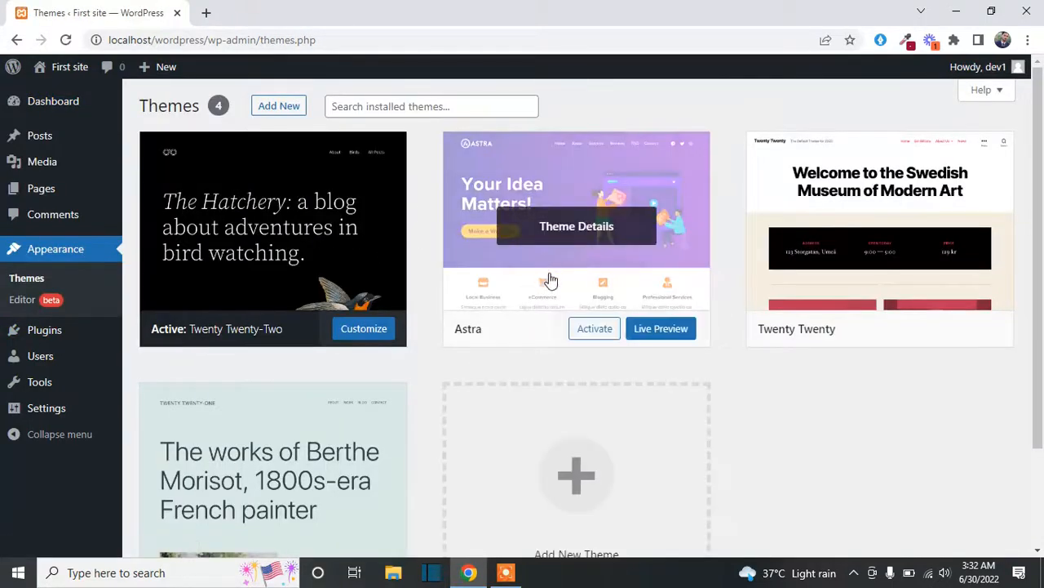
{"action": "left_click", "coordinate": [581, 335]}
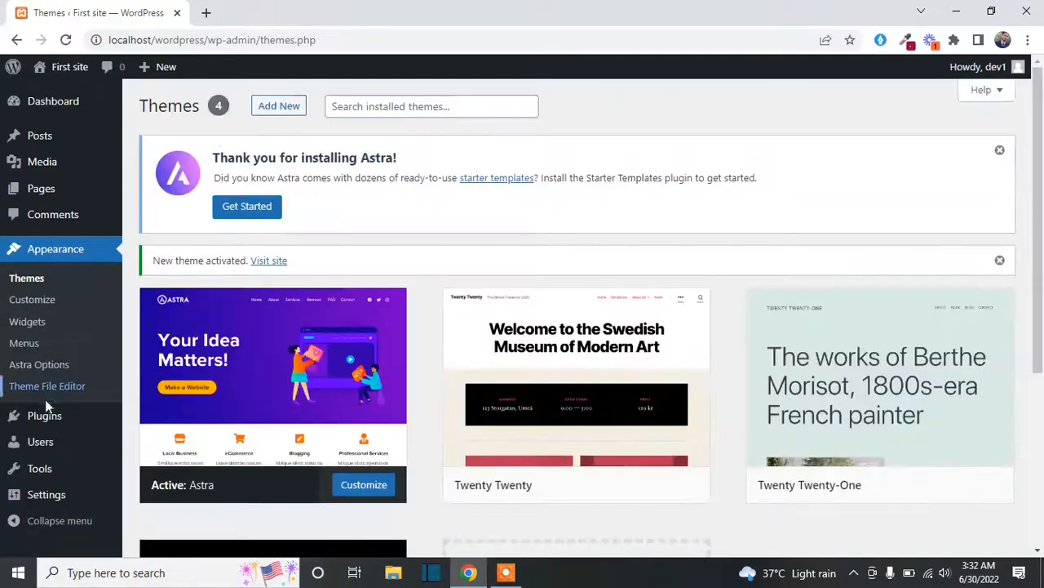
Find the Starter Templates plugin by Brainstorm Force with the search "starter templates", then install and activate it.
{"action": "mouse_move", "coordinate": [49, 421]}
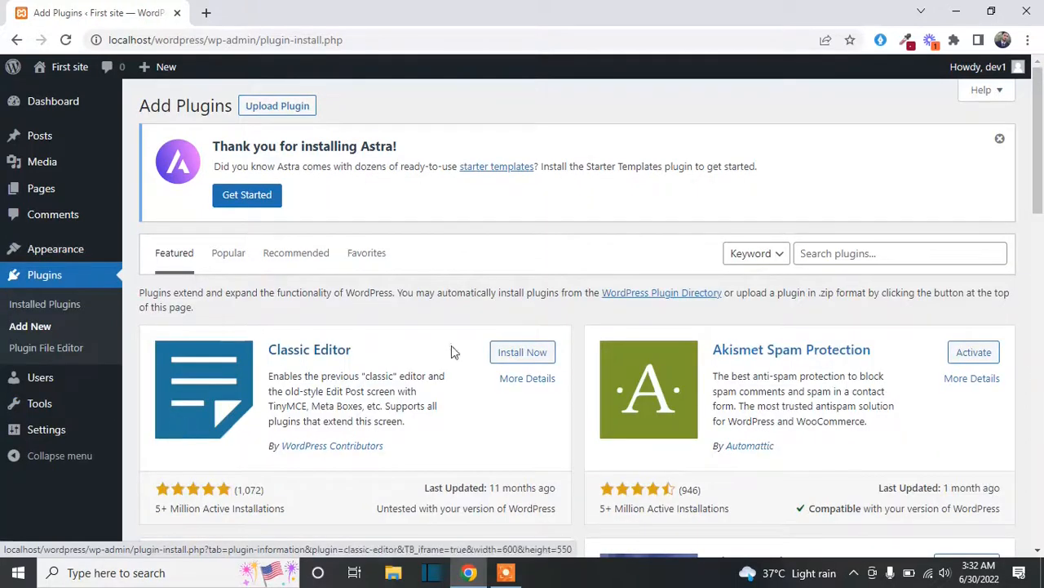
{"action": "left_click", "coordinate": [830, 253]}
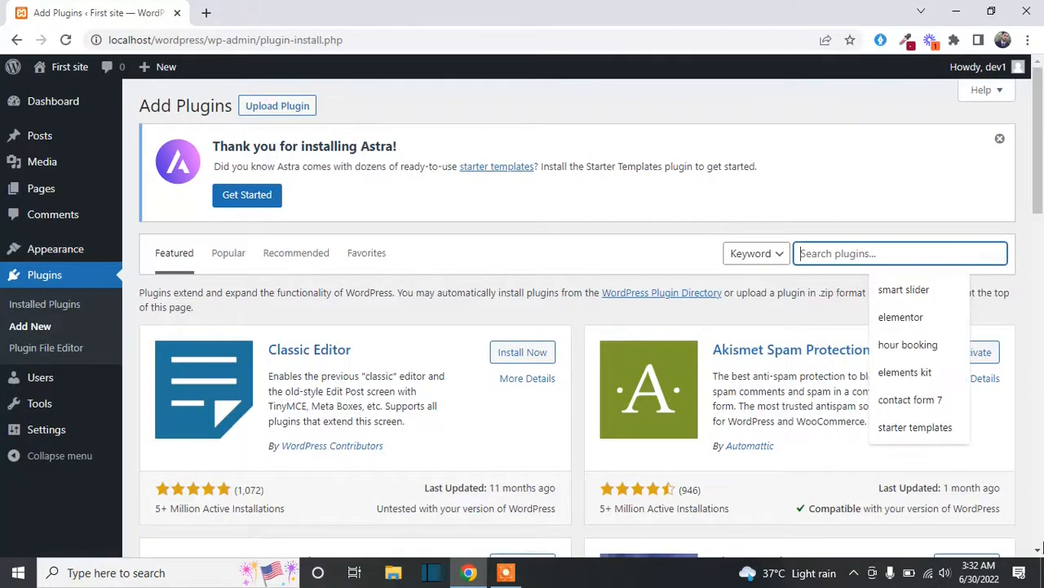
{"action": "left_click", "coordinate": [923, 433]}
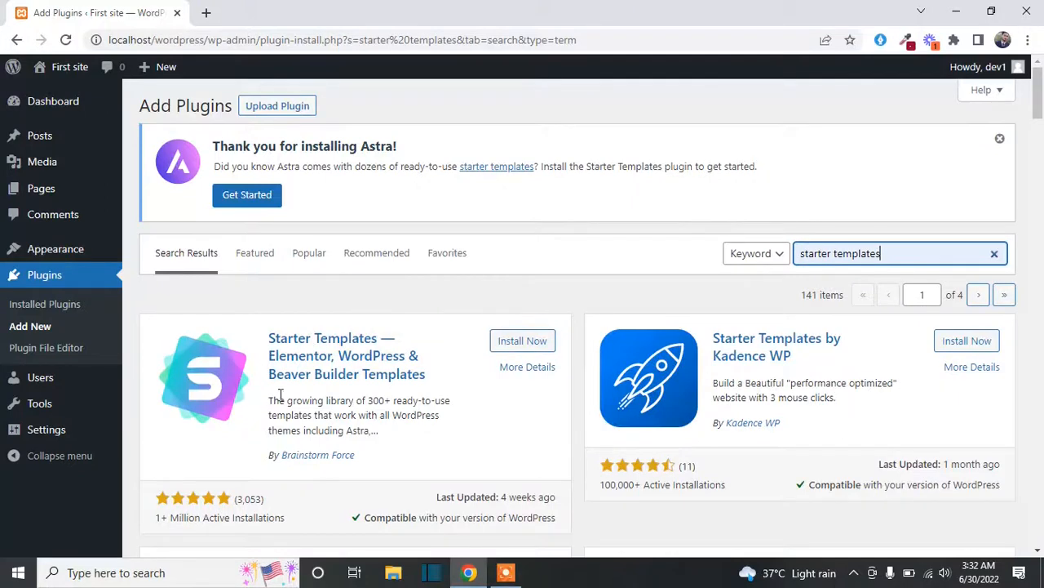
{"action": "left_click", "coordinate": [529, 342]}
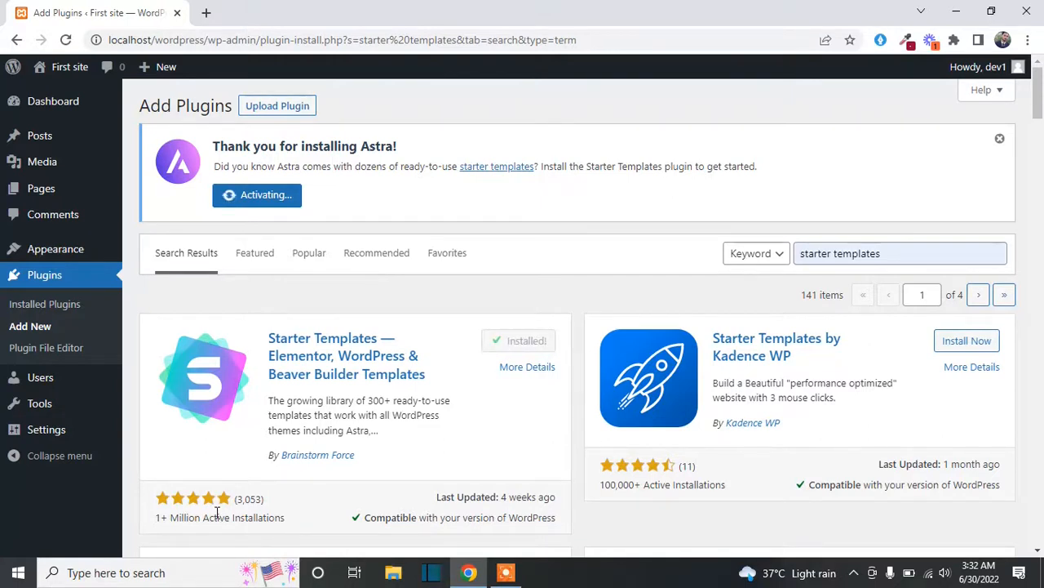
{"action": "left_click", "coordinate": [526, 346]}
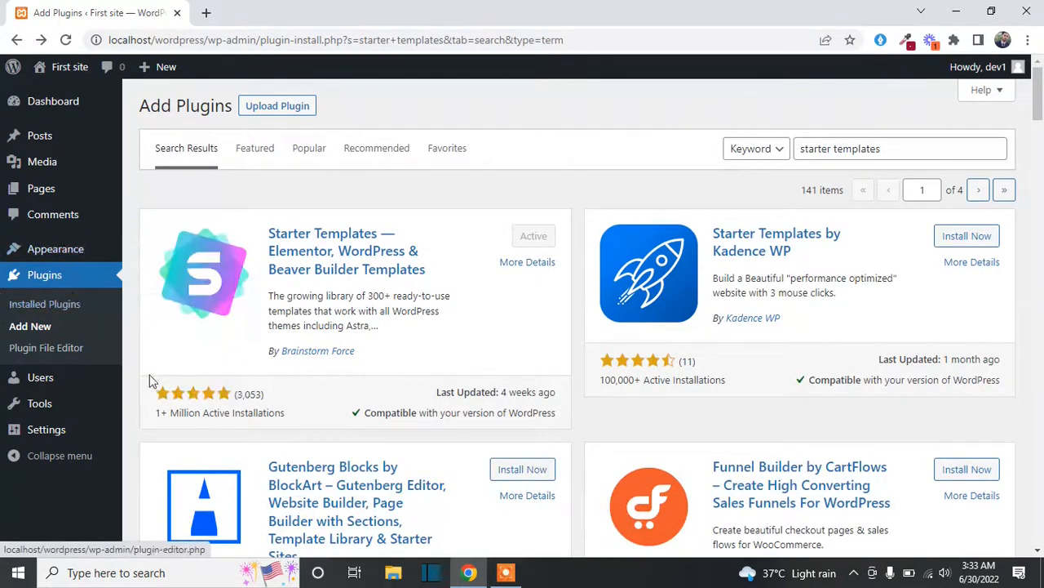
Start building a website with Starter Templates and choose Elementor as the page builder.
{"action": "mouse_move", "coordinate": [77, 251]}
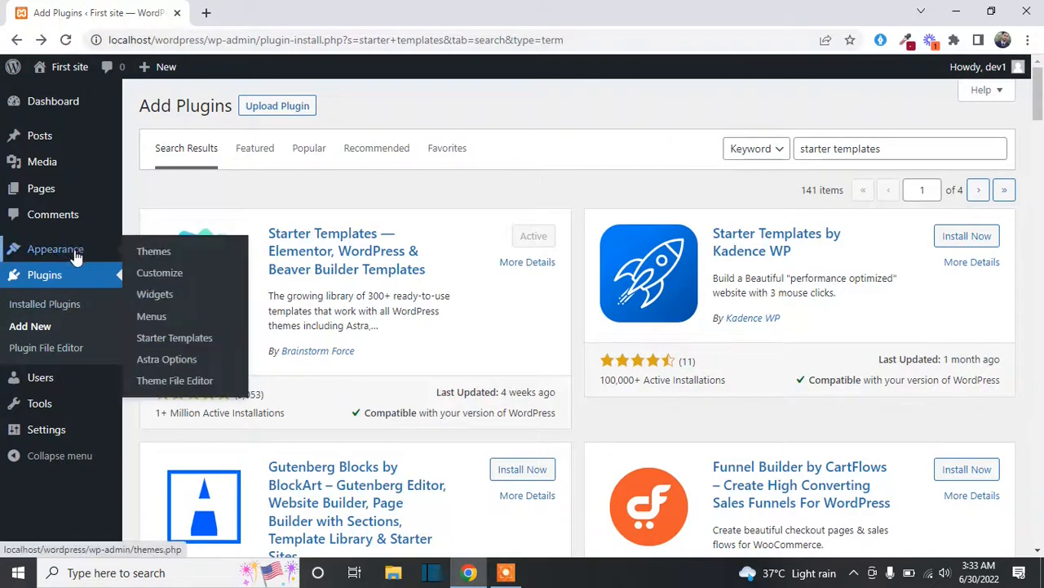
{"action": "left_click", "coordinate": [165, 338]}
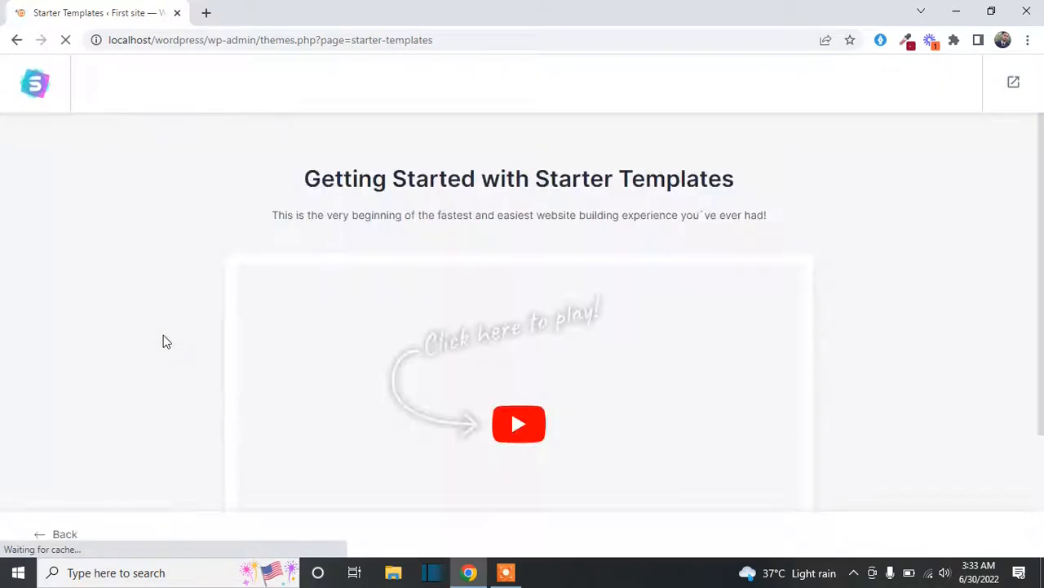
{"action": "scroll", "coordinate": [298, 246], "scroll_direction": "down", "scroll_amount": 2}
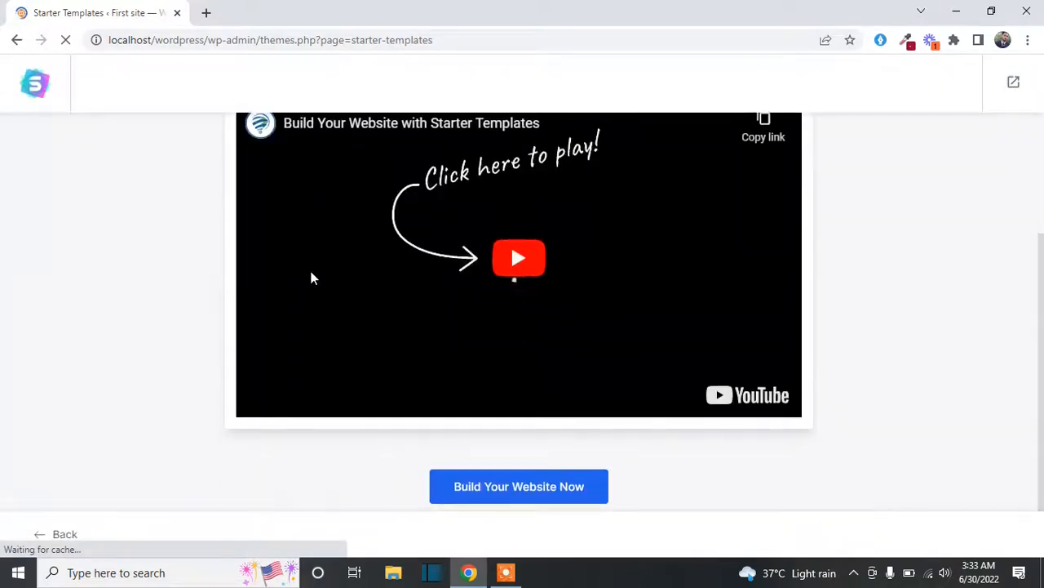
{"action": "left_click", "coordinate": [519, 486]}
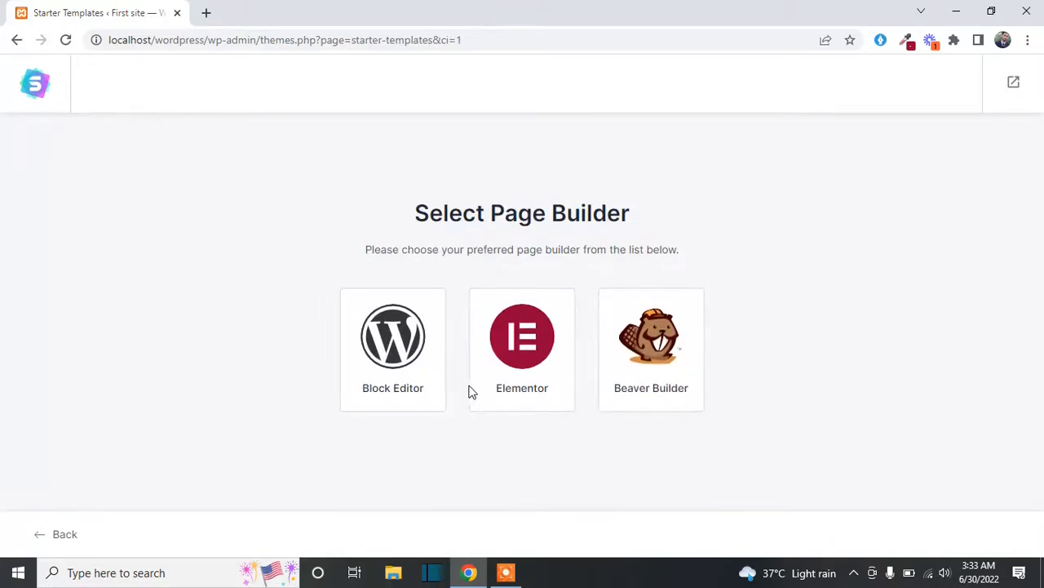
{"action": "left_click", "coordinate": [515, 386]}
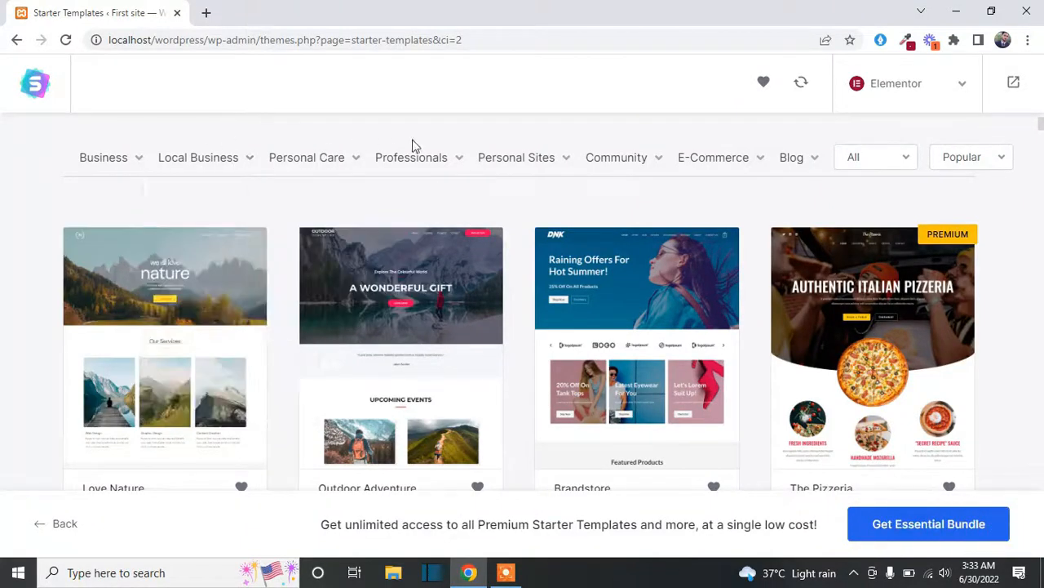
Browse the Elementor starter templates and select the Personal Portfolio template.
{"action": "scroll", "coordinate": [583, 175], "scroll_direction": "down", "scroll_amount": 5}
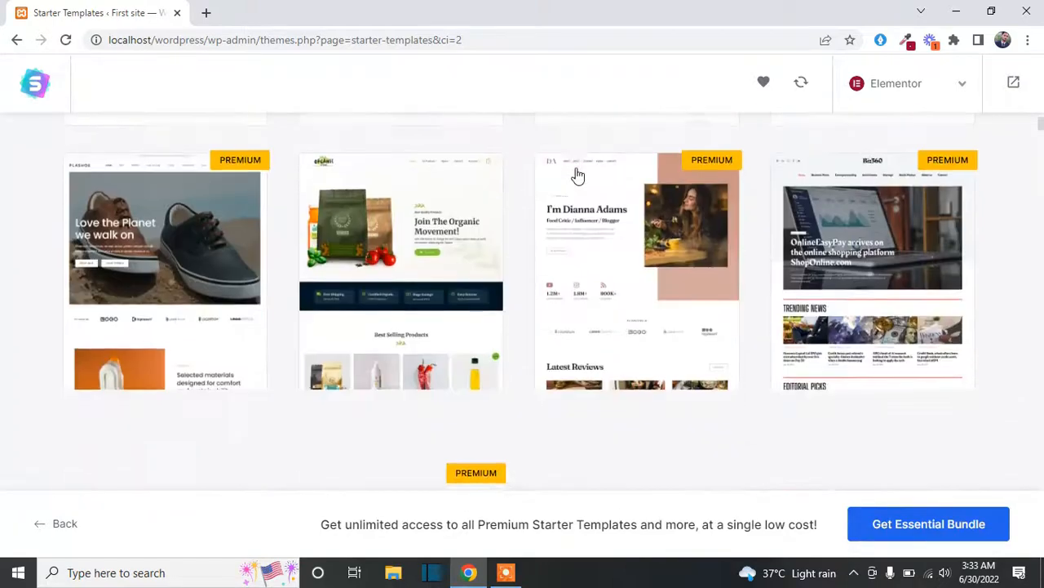
{"action": "scroll", "coordinate": [577, 175], "scroll_direction": "down", "scroll_amount": 5}
{"action": "scroll", "coordinate": [575, 211], "scroll_direction": "down", "scroll_amount": 4}
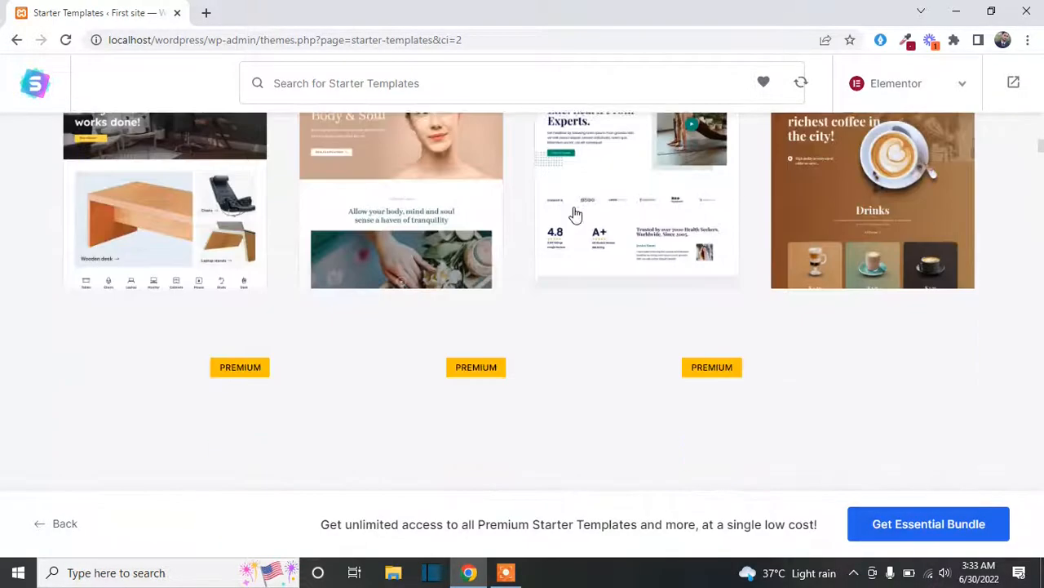
{"action": "scroll", "coordinate": [577, 208], "scroll_direction": "up", "scroll_amount": 2}
{"action": "scroll", "coordinate": [577, 211], "scroll_direction": "down", "scroll_amount": 3}
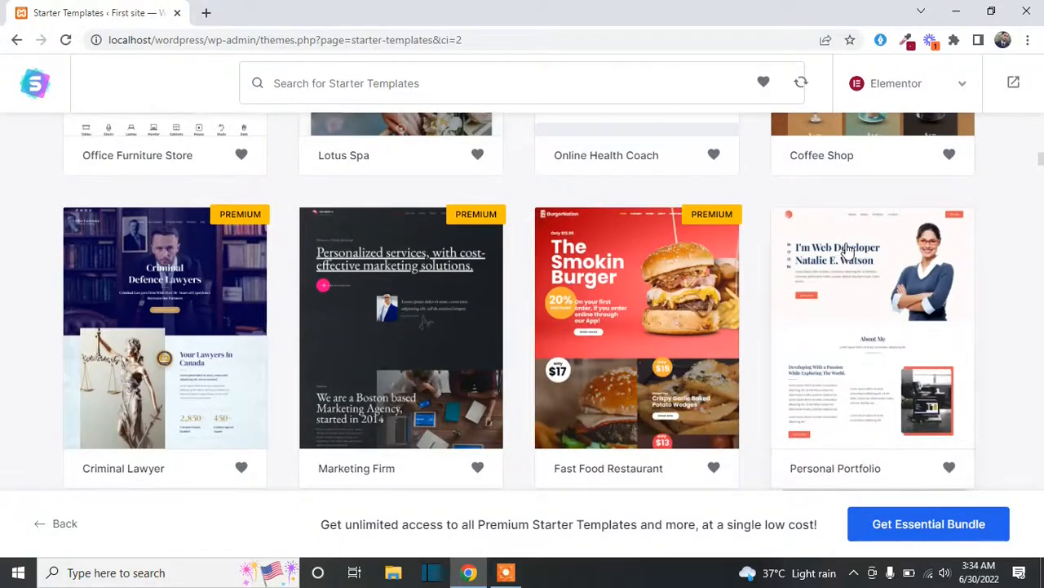
{"action": "left_click", "coordinate": [892, 303]}
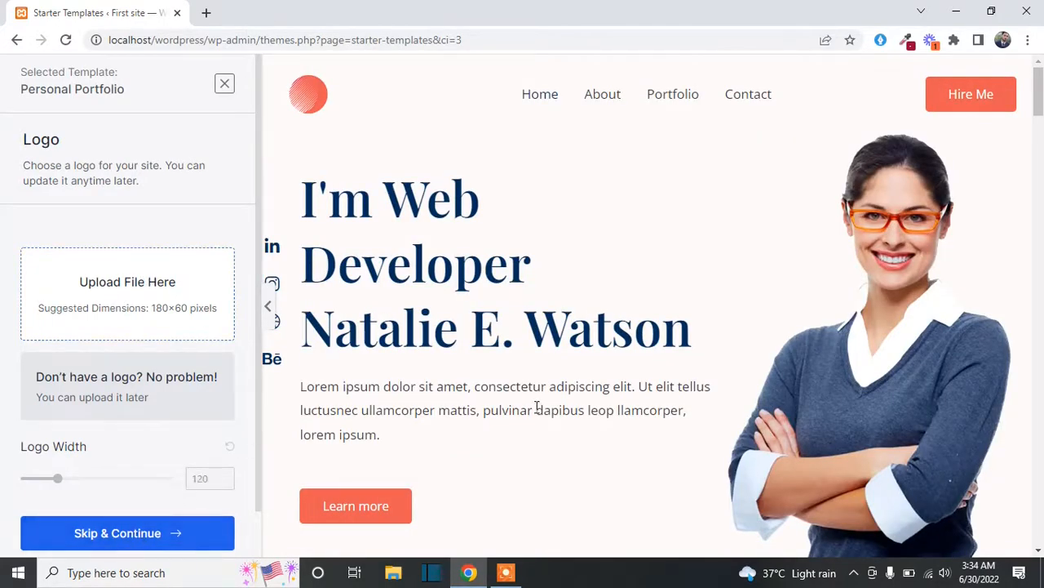
Look through the Personal Portfolio preview, skip the logo upload and continue with the default colors and fonts.
{"action": "scroll", "coordinate": [571, 314], "scroll_direction": "down", "scroll_amount": 15}
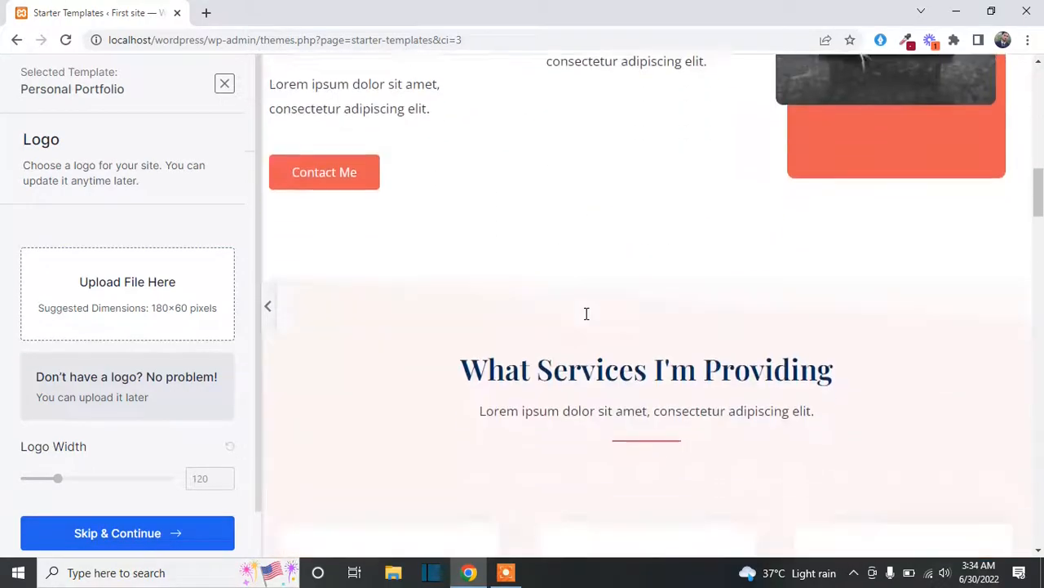
{"action": "scroll", "coordinate": [583, 318], "scroll_direction": "down", "scroll_amount": 18}
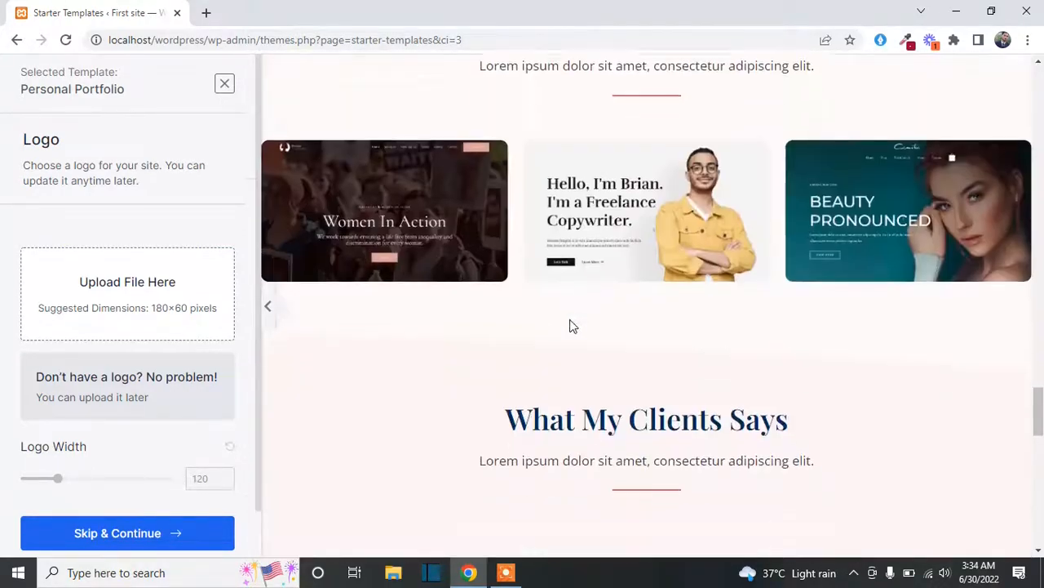
{"action": "left_click", "coordinate": [149, 542]}
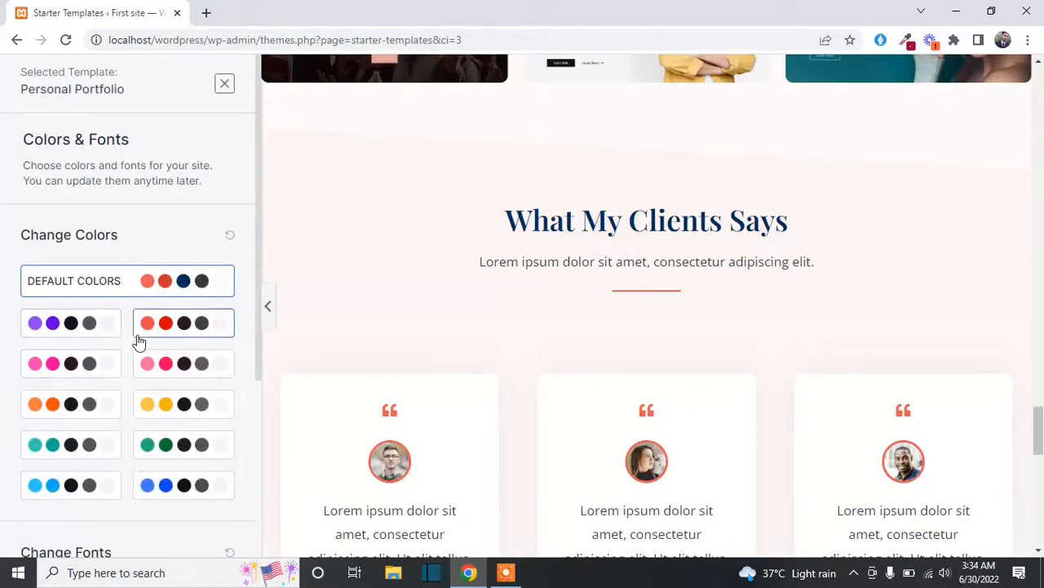
{"action": "scroll", "coordinate": [136, 336], "scroll_direction": "down", "scroll_amount": 1}
{"action": "scroll", "coordinate": [136, 336], "scroll_direction": "down", "scroll_amount": 3}
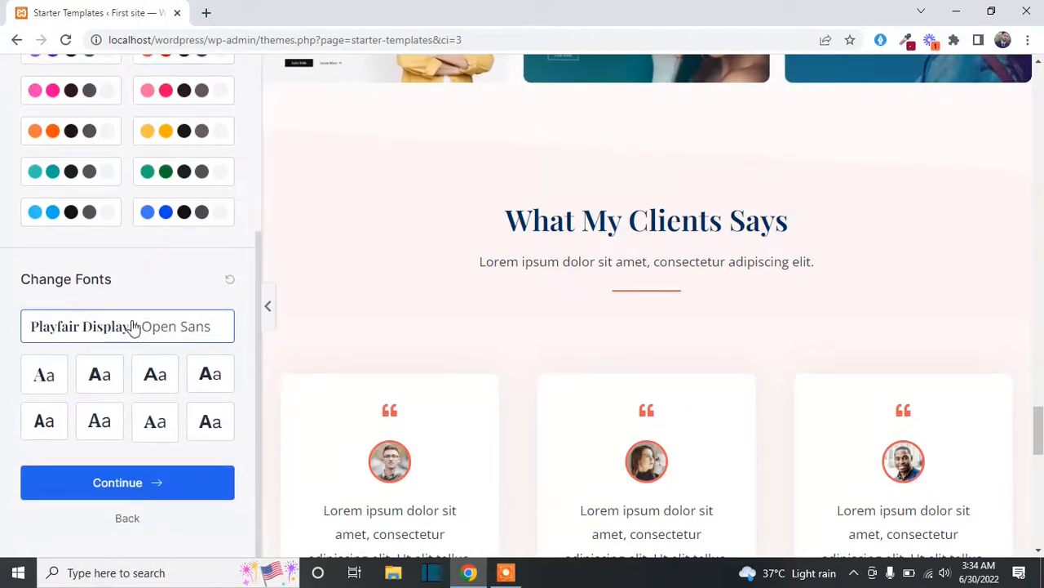
{"action": "left_click", "coordinate": [133, 488]}
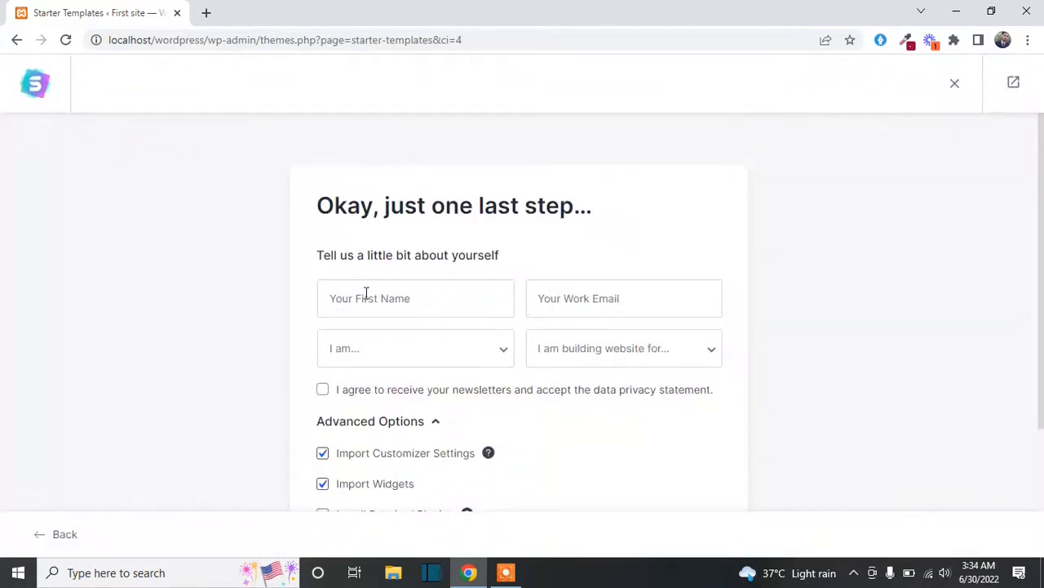
Fill in the first name and work email, and set the profile to Beginner building a website for My Client.
{"action": "left_click", "coordinate": [366, 295]}
{"action": "left_click", "coordinate": [449, 345]}
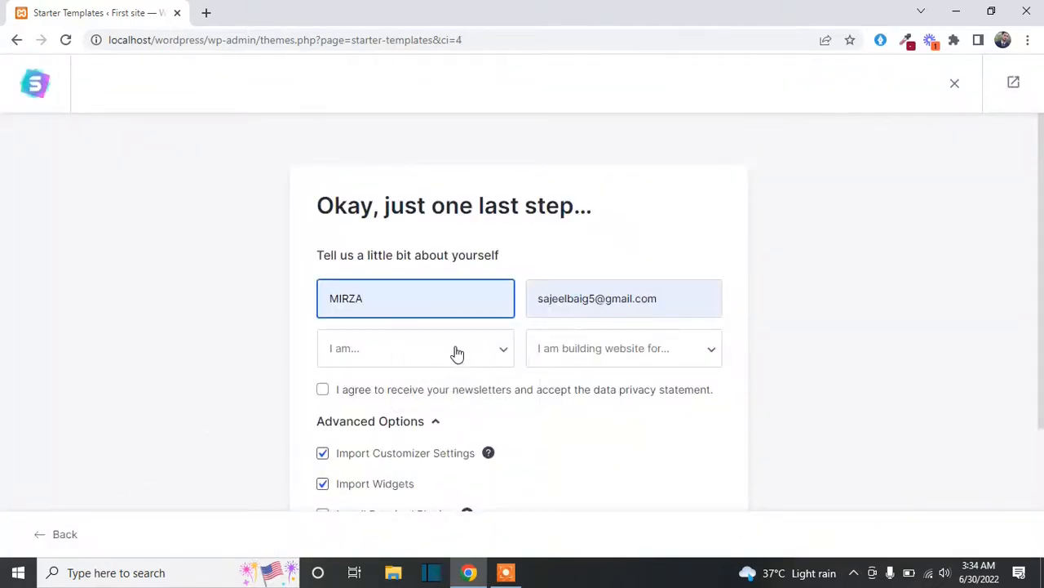
{"action": "left_click", "coordinate": [457, 352]}
{"action": "left_click", "coordinate": [446, 388]}
{"action": "left_click", "coordinate": [586, 353]}
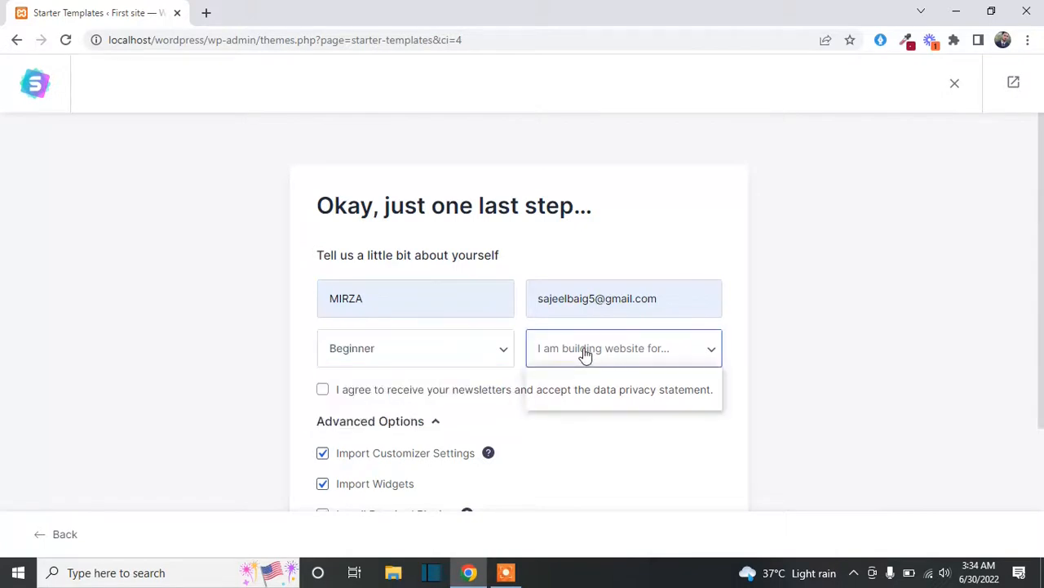
{"action": "left_click", "coordinate": [572, 401]}
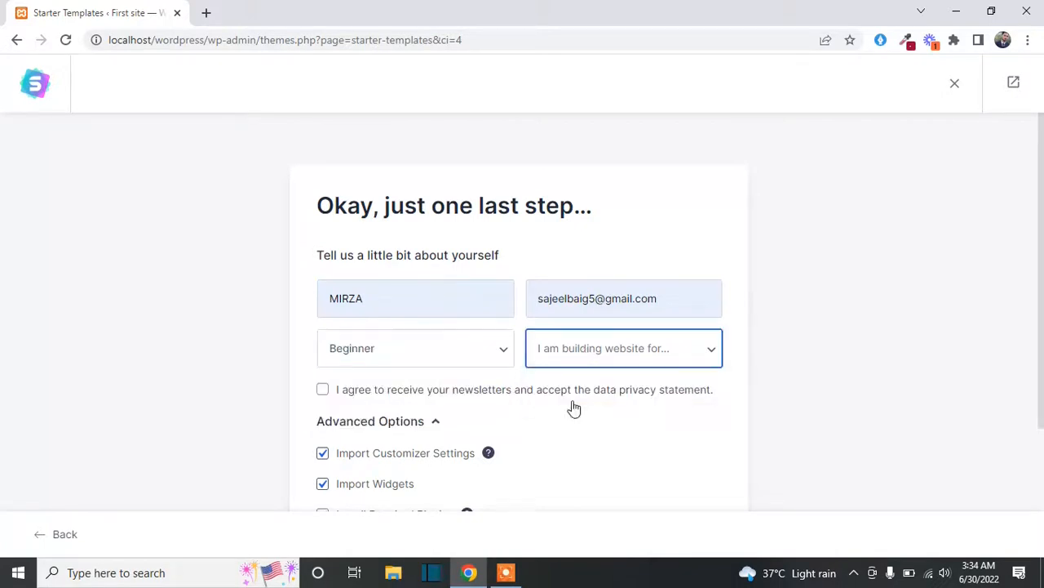
Accept the newsletter and data privacy statement, and submit the form to build the website with the preset import options.
{"action": "left_click", "coordinate": [334, 392]}
{"action": "scroll", "coordinate": [416, 353], "scroll_direction": "down", "scroll_amount": 3}
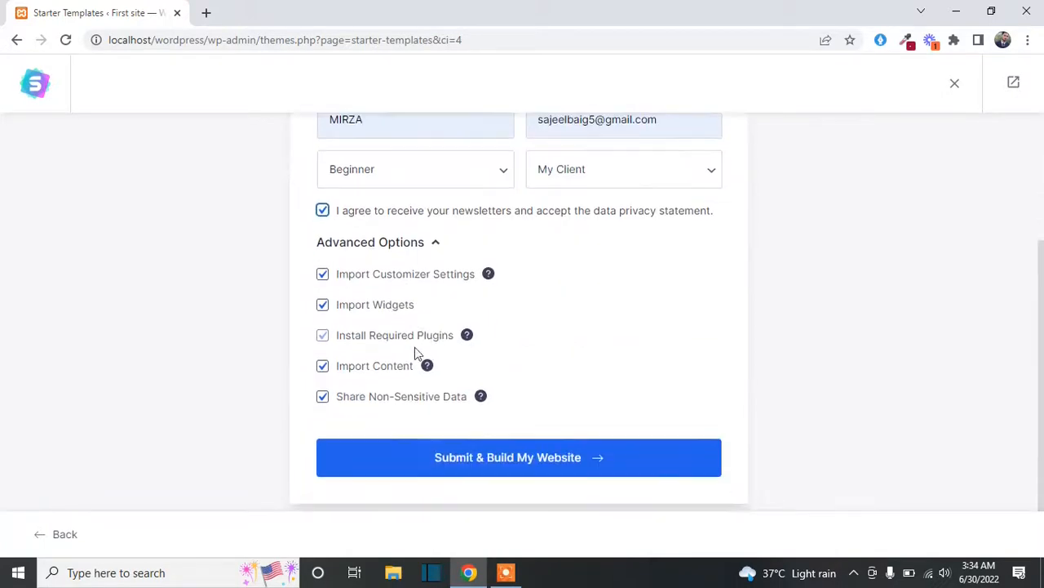
{"action": "left_click", "coordinate": [502, 459]}
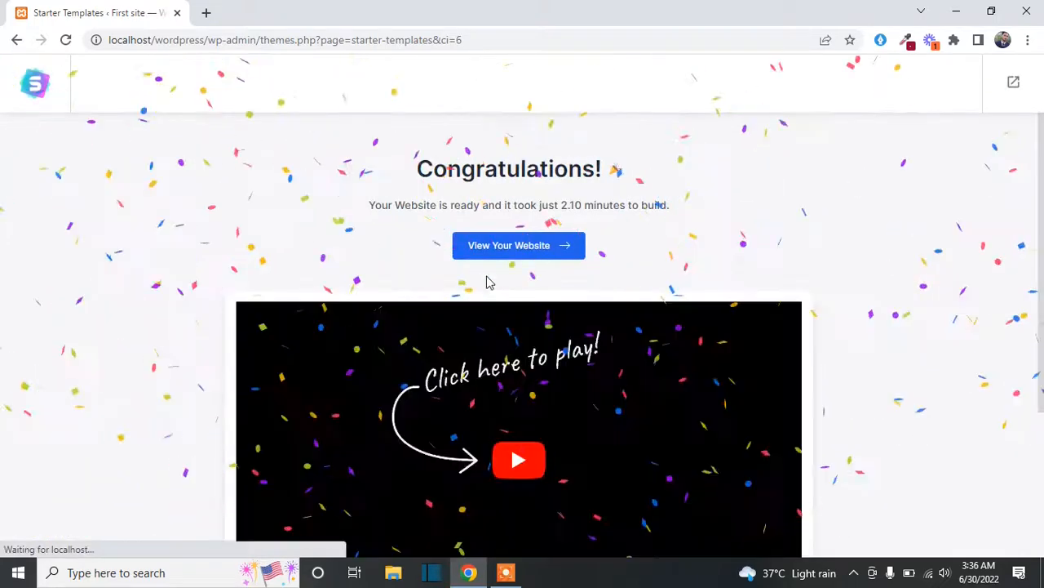
Open the finished website and review its home page from the header through to the Stay In Touch section.
{"action": "right_click", "coordinate": [500, 251]}
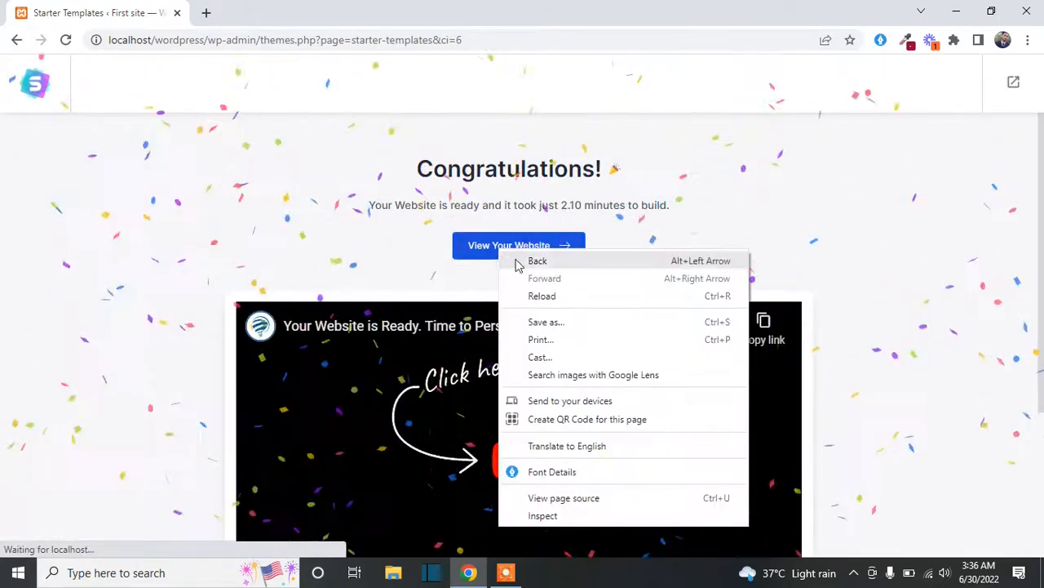
{"action": "left_click", "coordinate": [483, 249]}
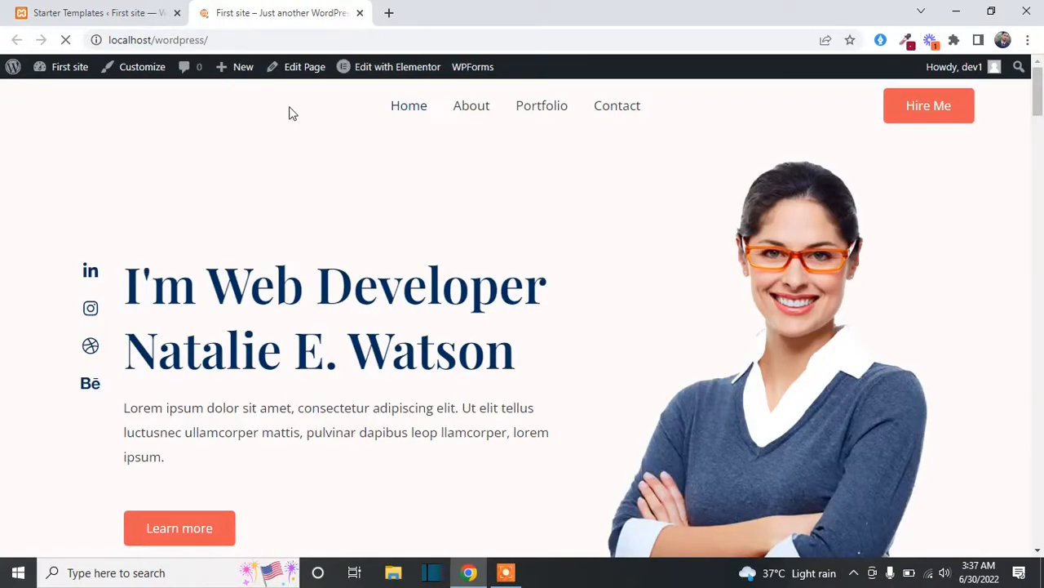
{"action": "scroll", "coordinate": [128, 115], "scroll_direction": "down", "scroll_amount": 15}
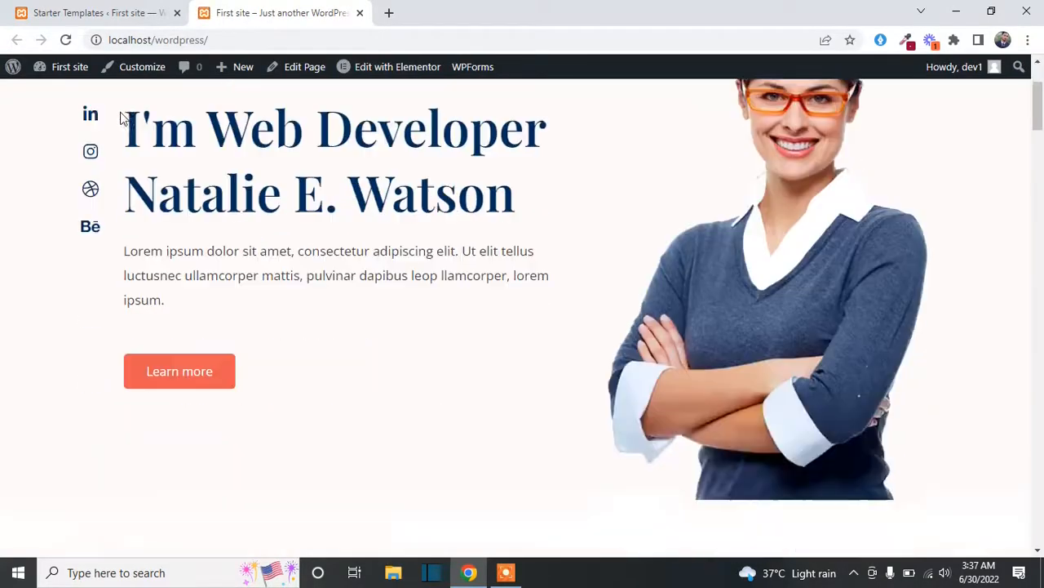
{"action": "scroll", "coordinate": [128, 112], "scroll_direction": "down", "scroll_amount": 15}
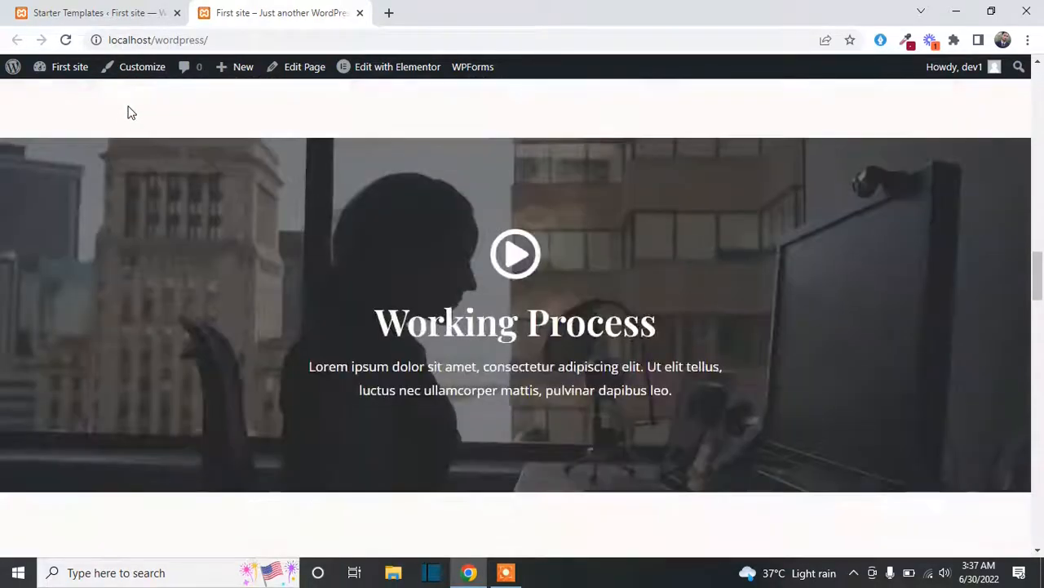
{"action": "scroll", "coordinate": [128, 113], "scroll_direction": "down", "scroll_amount": 15}
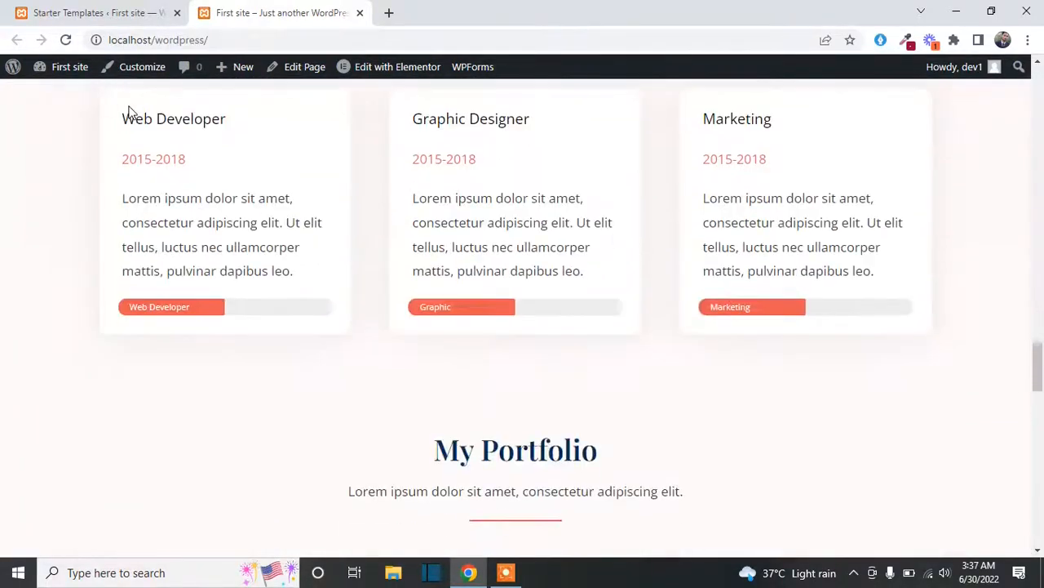
{"action": "scroll", "coordinate": [128, 113], "scroll_direction": "down", "scroll_amount": 6}
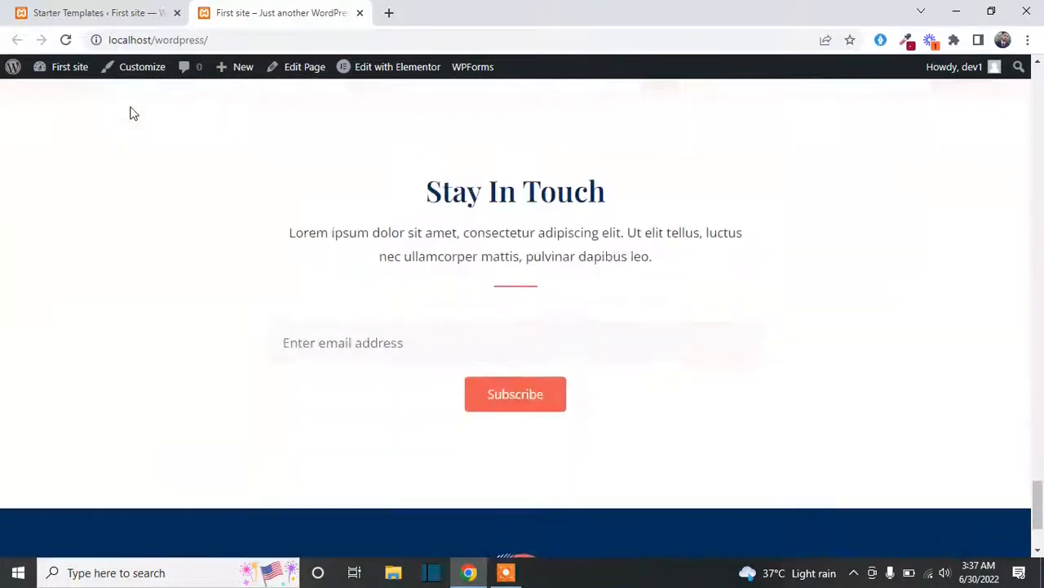
{"action": "scroll", "coordinate": [134, 106], "scroll_direction": "up", "scroll_amount": 11}
{"action": "scroll", "coordinate": [143, 107], "scroll_direction": "up", "scroll_amount": 12}
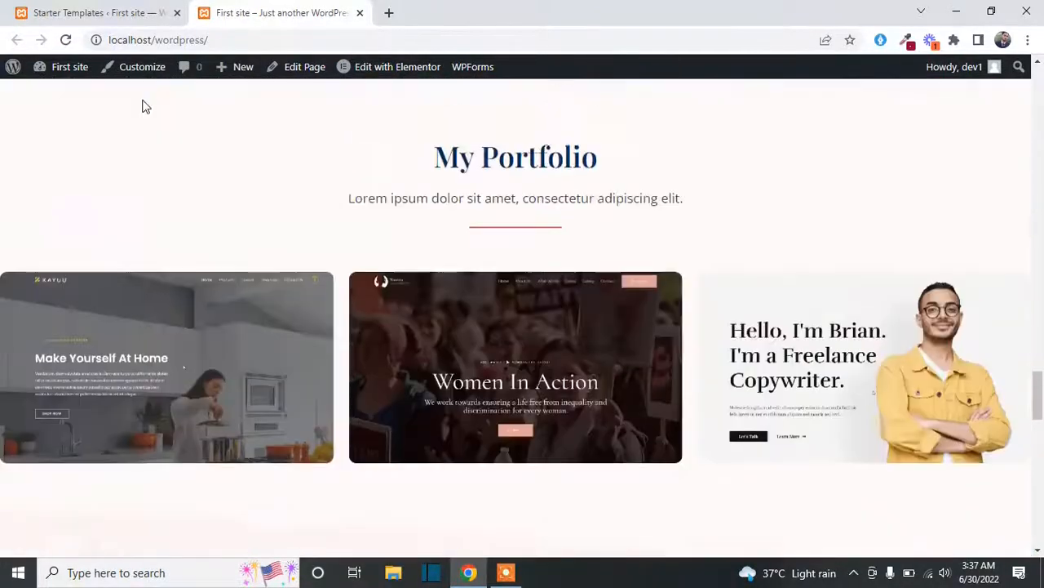
{"action": "scroll", "coordinate": [143, 107], "scroll_direction": "up", "scroll_amount": 10}
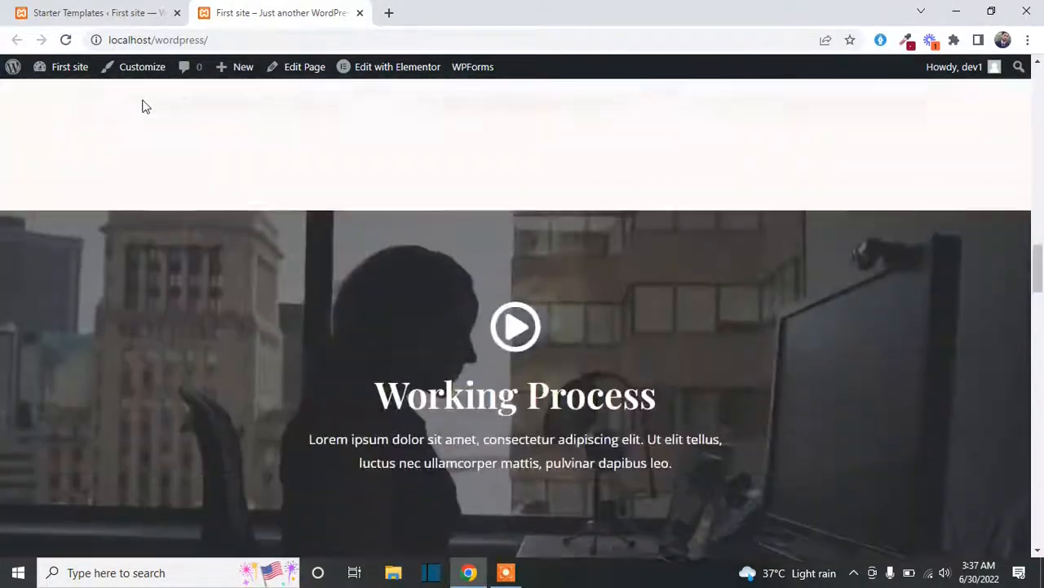
{"action": "scroll", "coordinate": [144, 107], "scroll_direction": "up", "scroll_amount": 6}
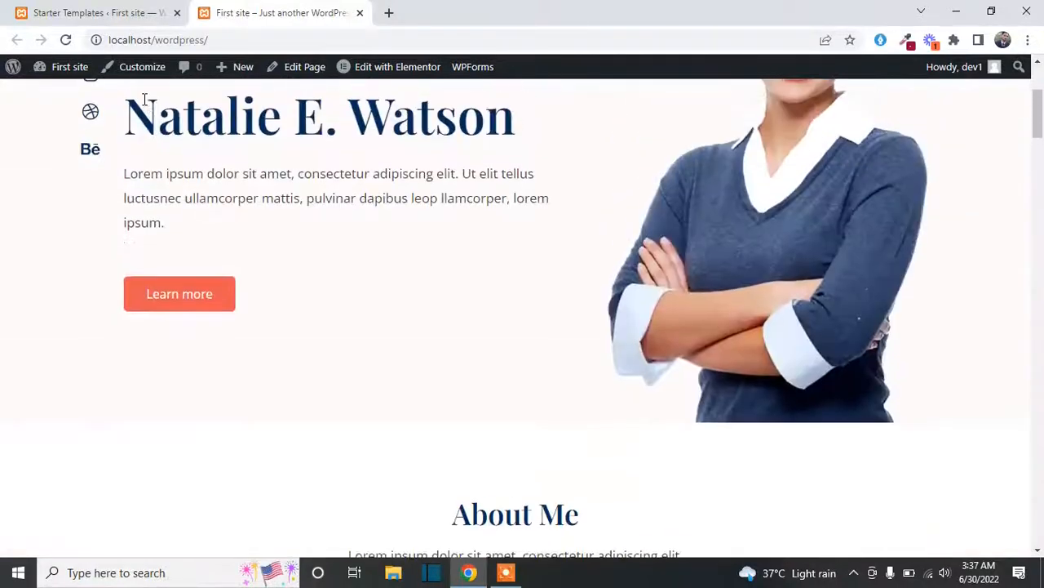
Open the WordPress admin area from the site and return to the Starter Templates completion page.
{"action": "left_click", "coordinate": [10, 68]}
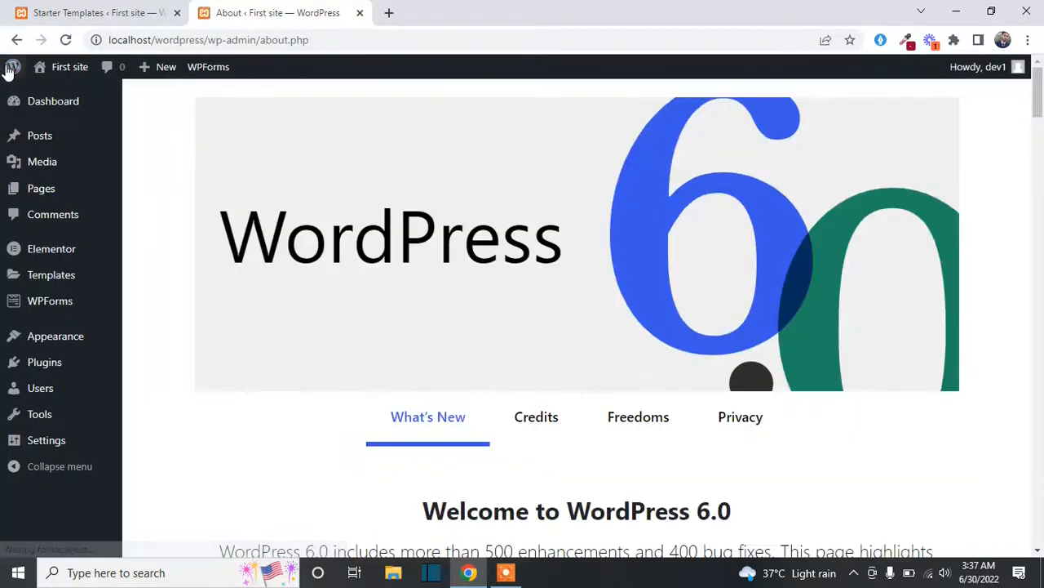
{"action": "left_click", "coordinate": [135, 8]}
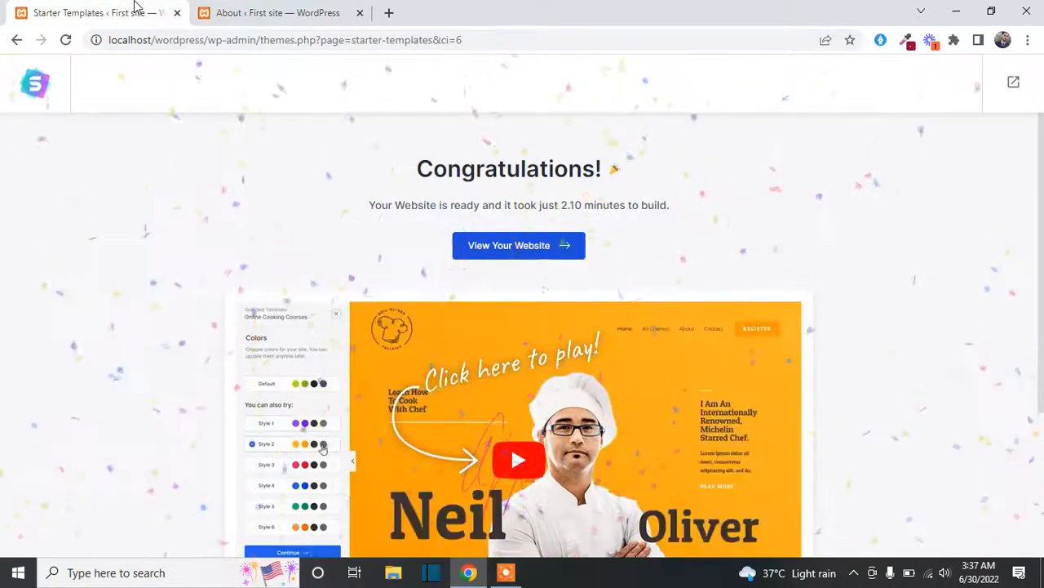